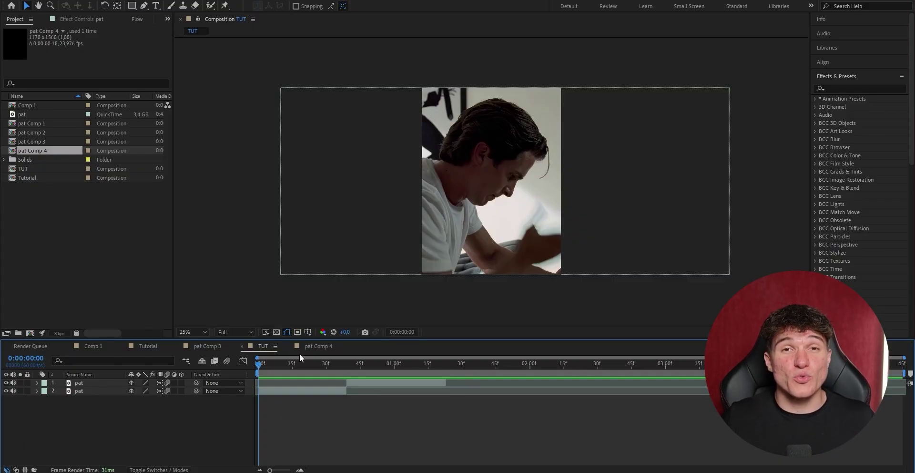
Enable motion blur and Pixel Motion frame blending on both selected pat layers
click(78, 391)
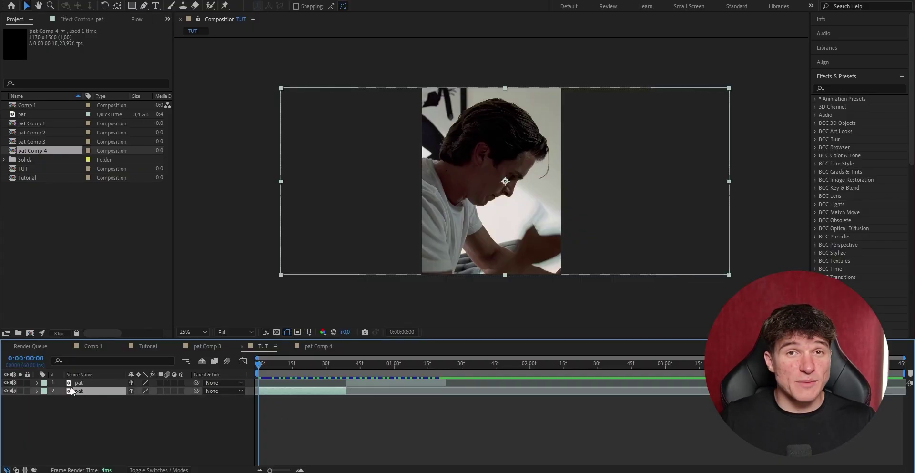
shift+click(79, 384)
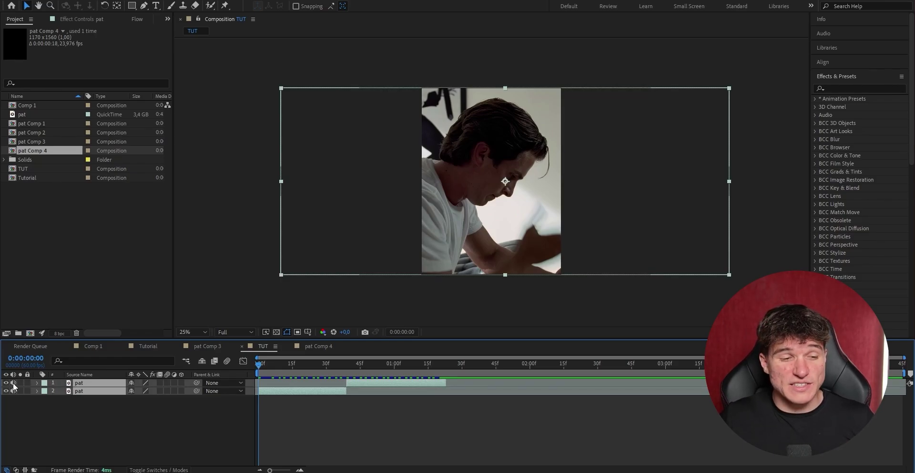
click(168, 387)
click(159, 387)
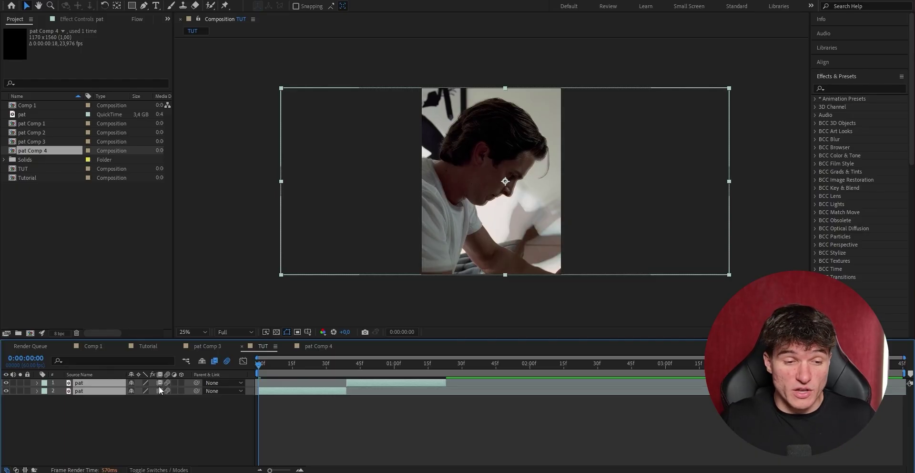
click(159, 387)
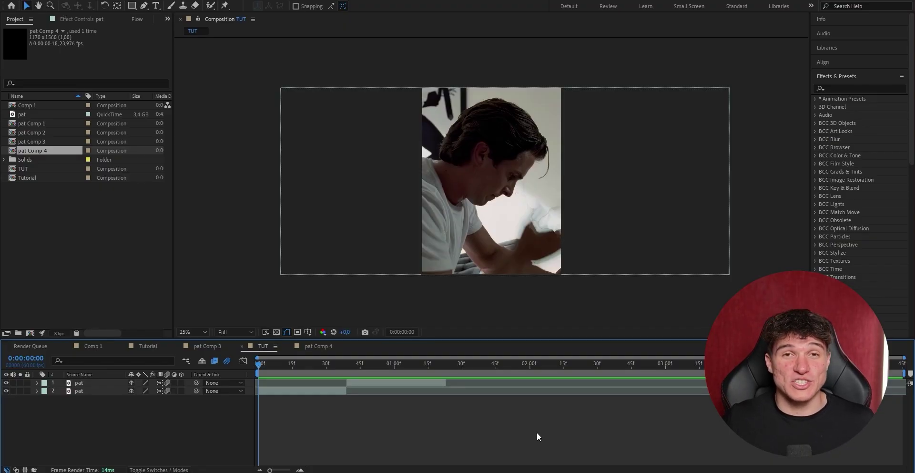
Pre-compose the second pat layer, moving all attributes into the new composition
click(315, 392)
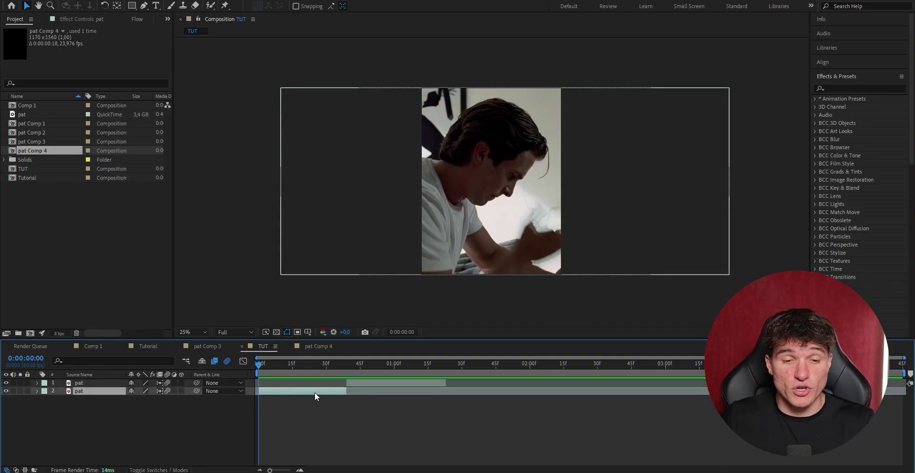
right_click(314, 391)
click(350, 329)
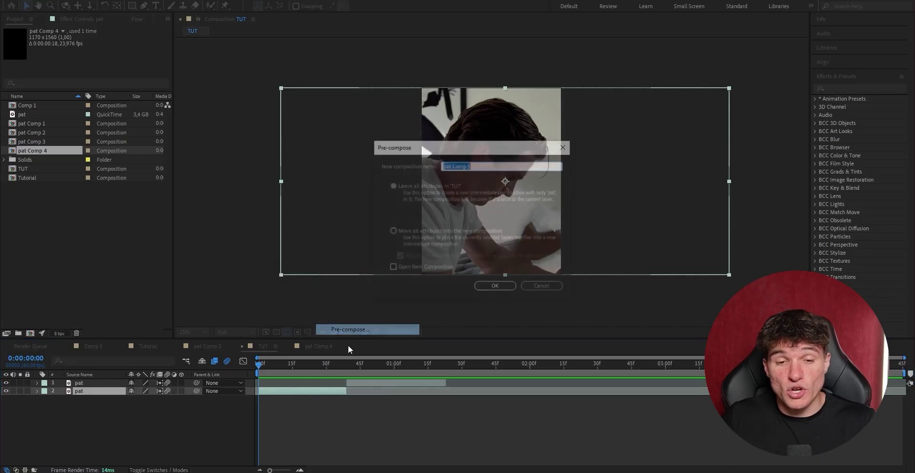
click(395, 231)
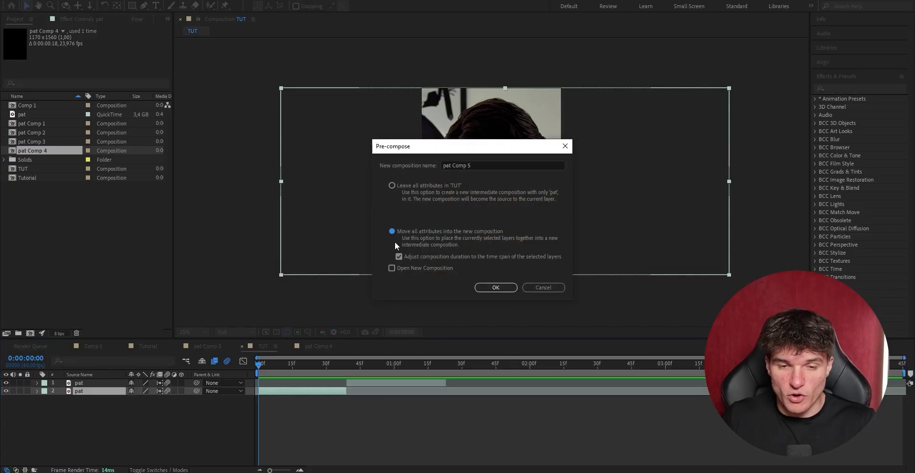
click(493, 287)
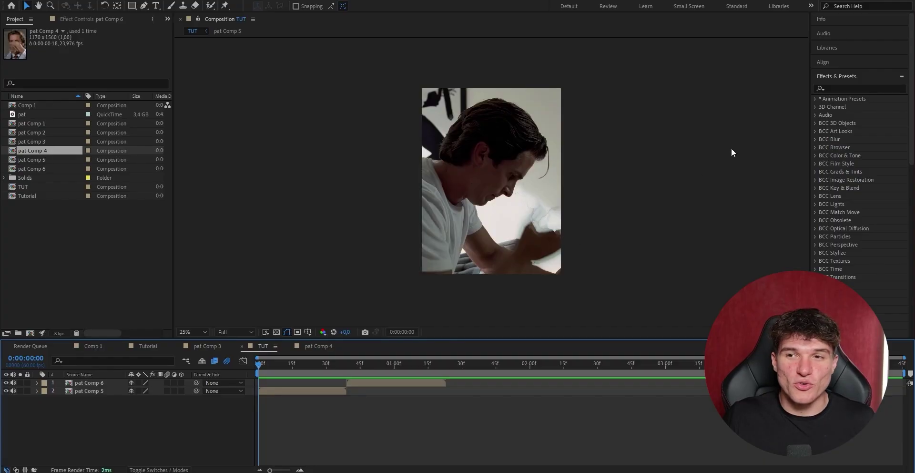
Search the Effects & Presets list for 'twixtor pro'
click(853, 89)
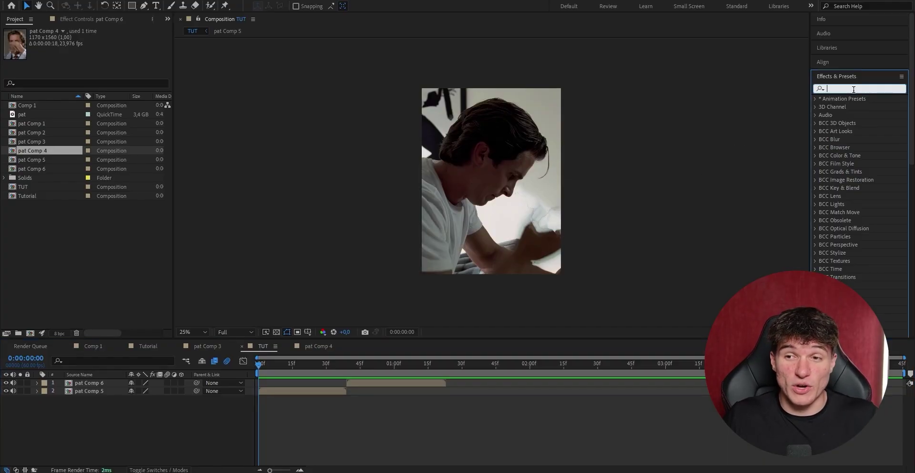
text(twixtor pro)
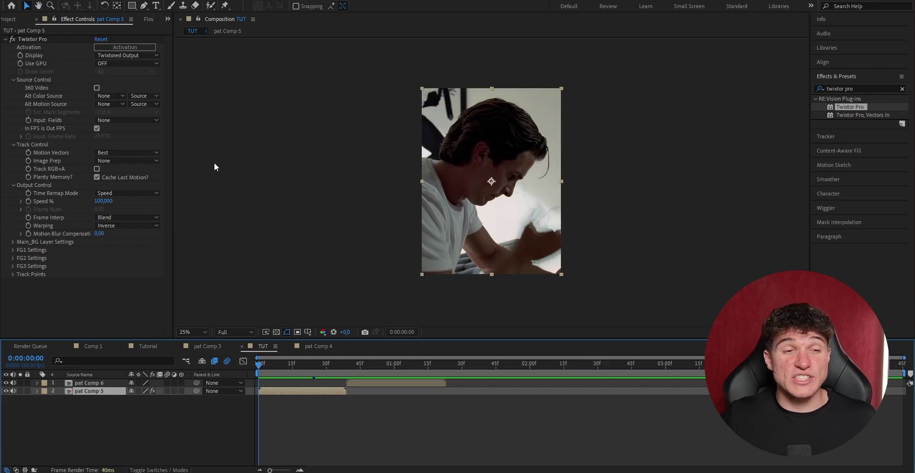
Uncheck 'In FPS is Out FPS' and set Twixtor's input frame rate to the footage's 23.976
click(97, 129)
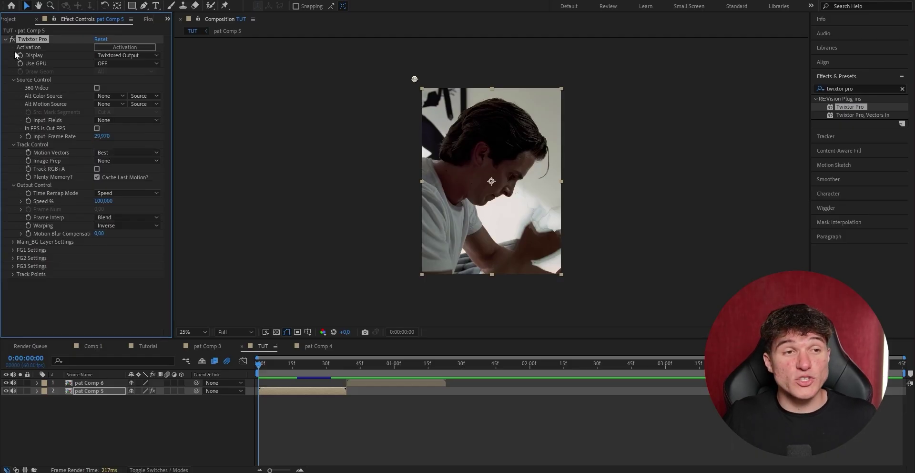
click(10, 19)
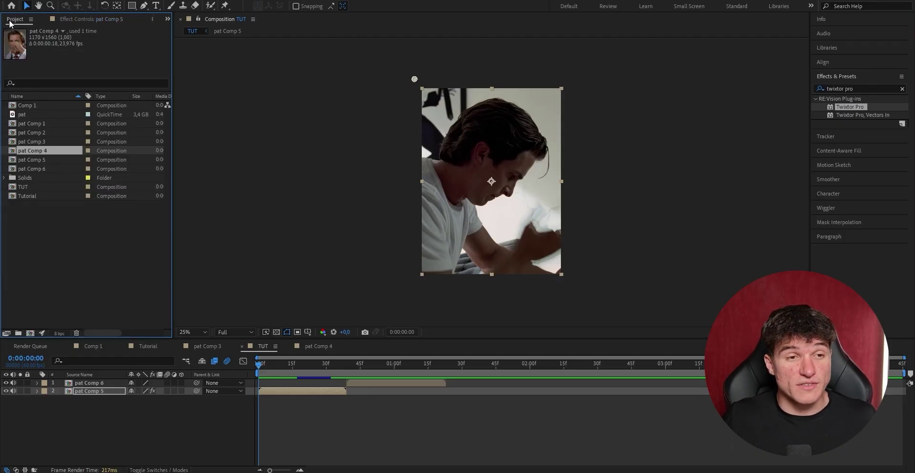
click(23, 116)
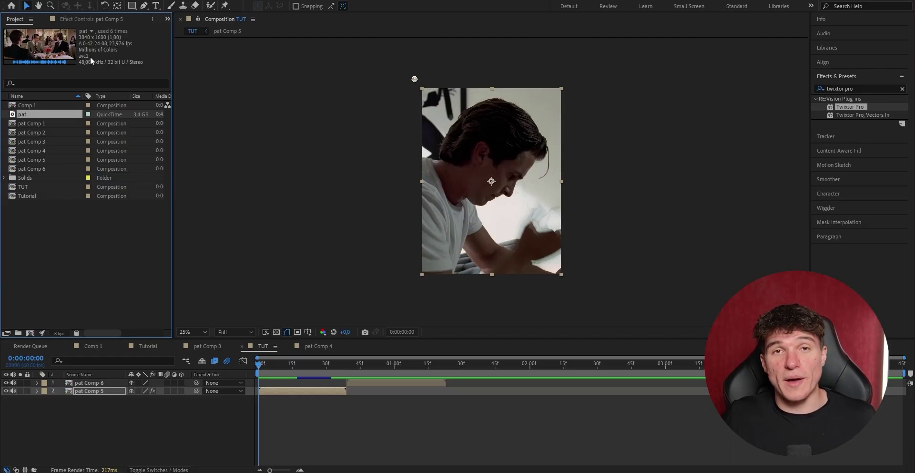
click(91, 21)
click(98, 138)
text(2)
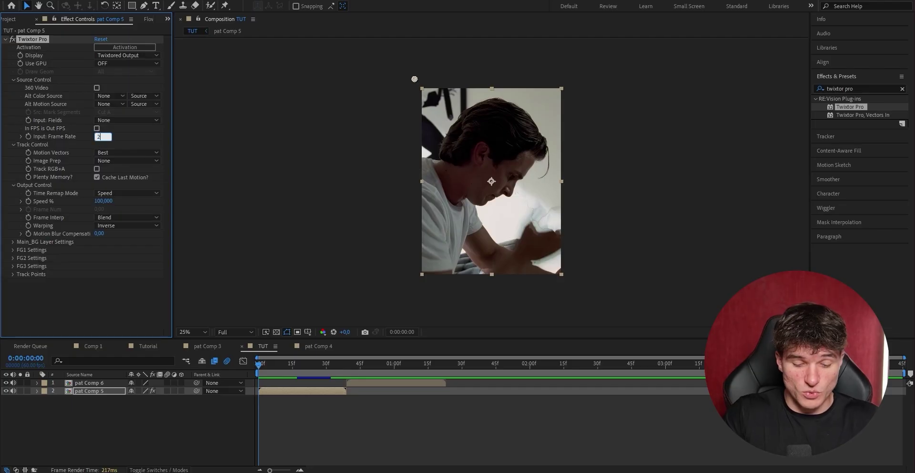
key(Return)
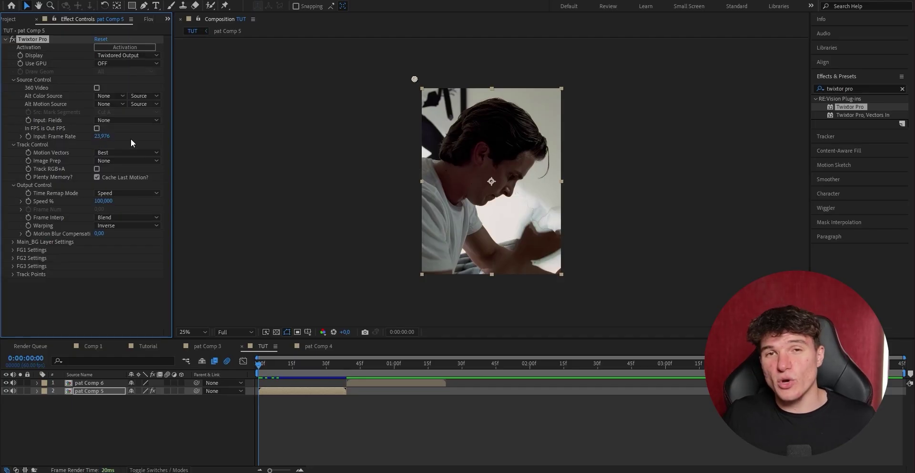
Set image prep to Contrast/Edge Enhance, interpolation to Motion Weighted Blend, and warping to Inverse w/ Smart Blend
click(122, 160)
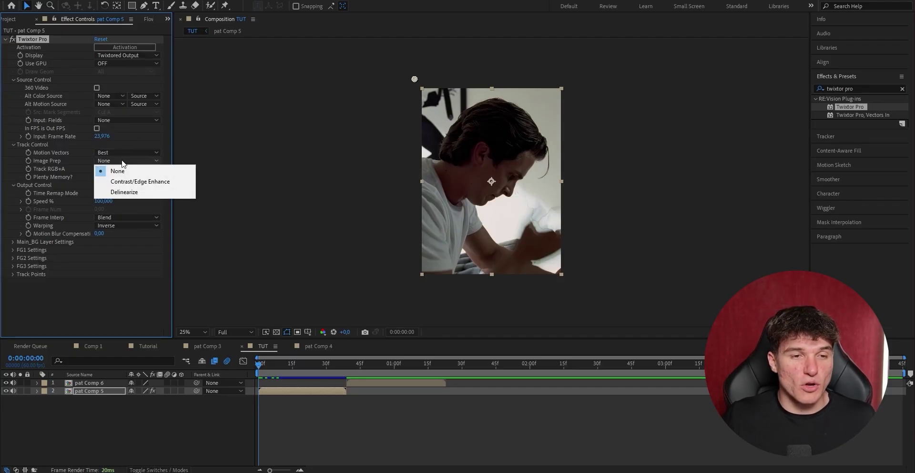
click(126, 182)
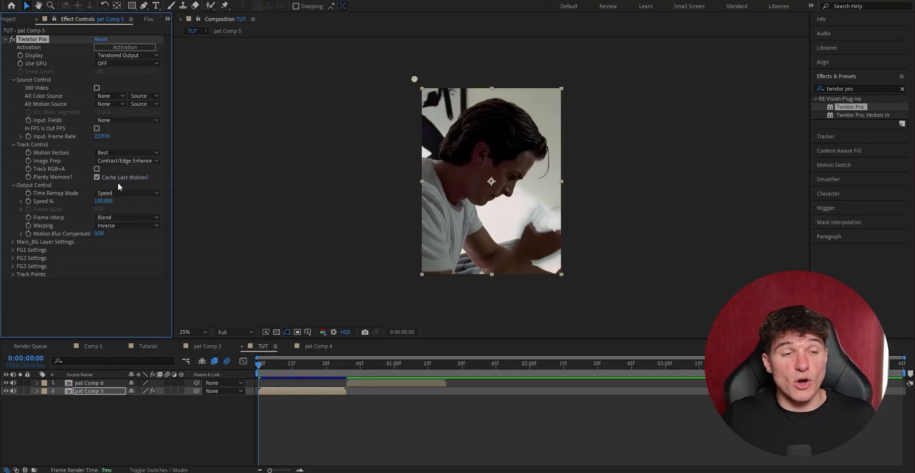
click(114, 217)
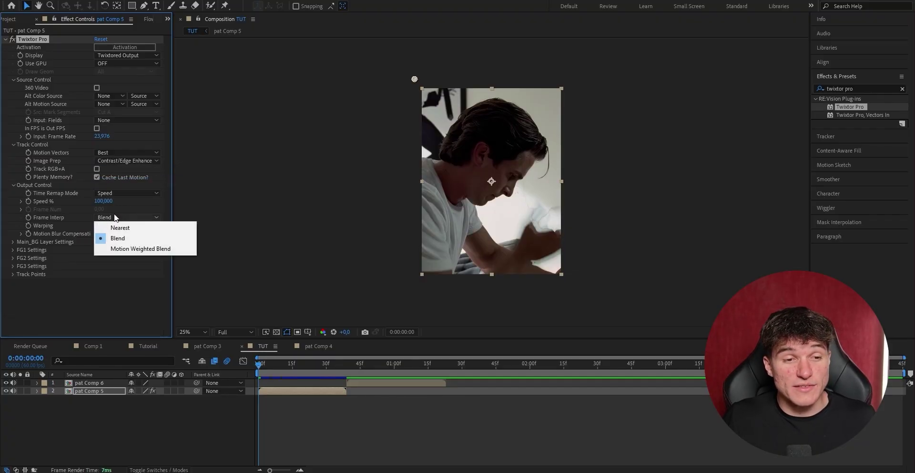
click(123, 248)
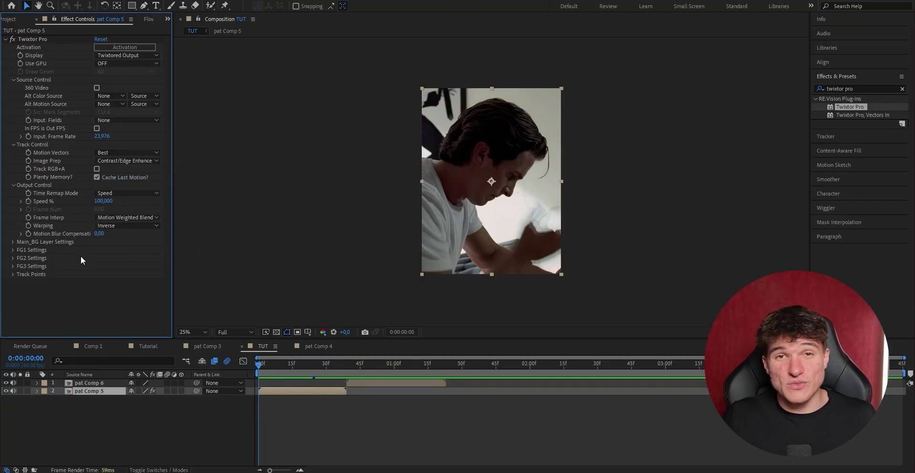
click(109, 225)
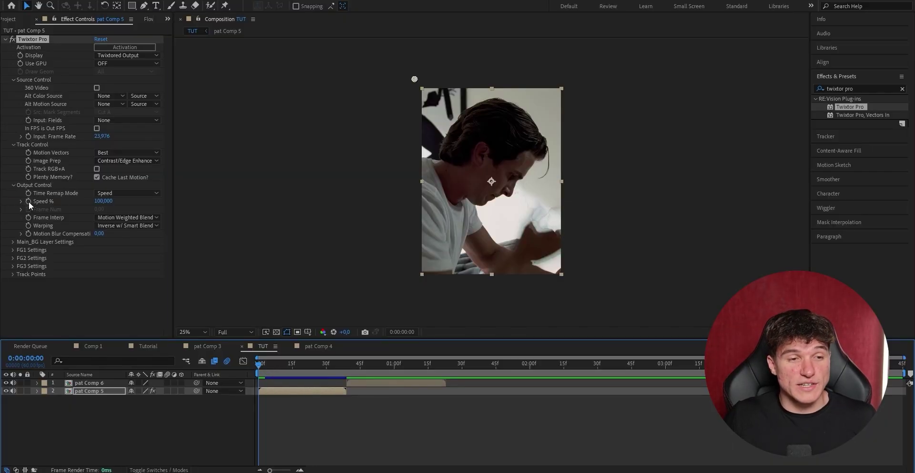
Keyframe Twixtor Speed at 250% on the first frame and 65% at frame 10, then preview
click(28, 201)
click(103, 200)
text(250)
click(267, 377)
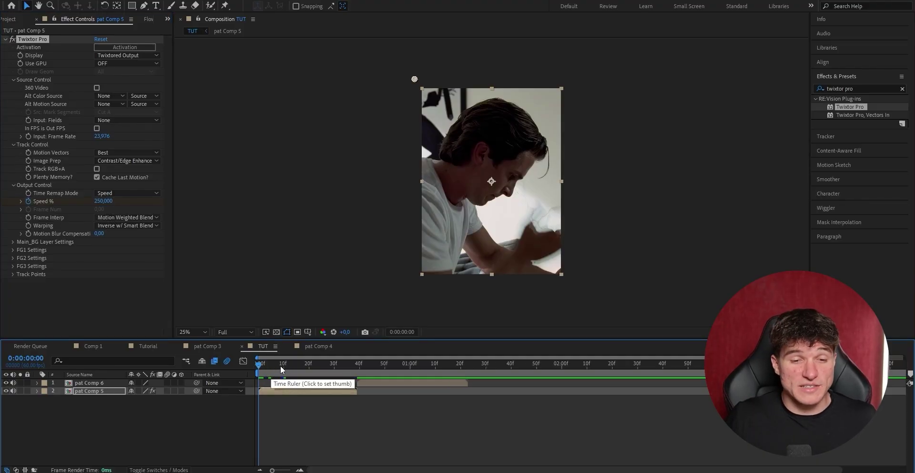
click(283, 366)
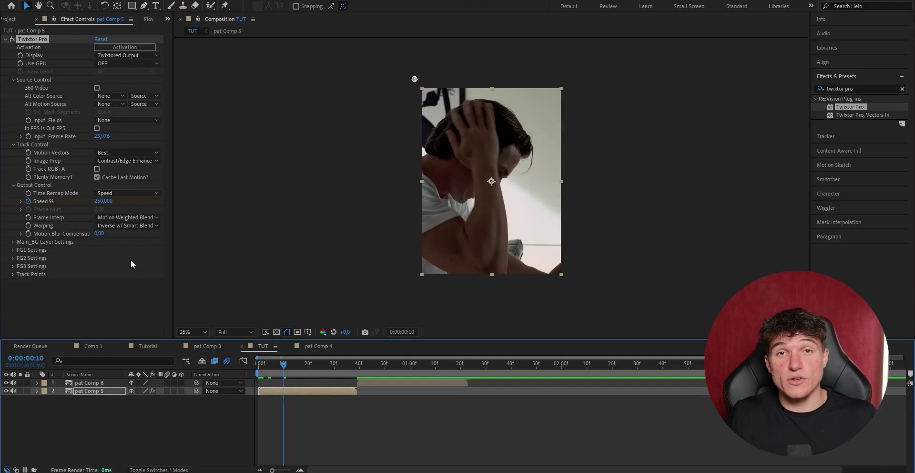
click(101, 201)
text(65)
key(Return)
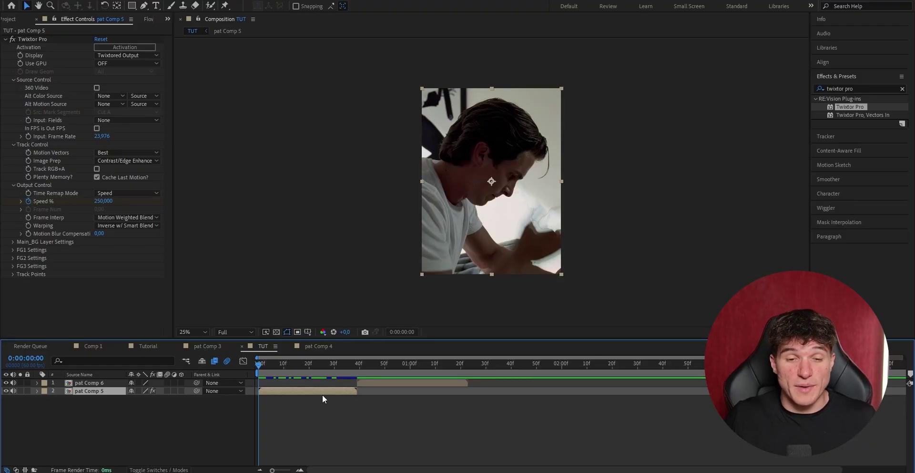
key(space)
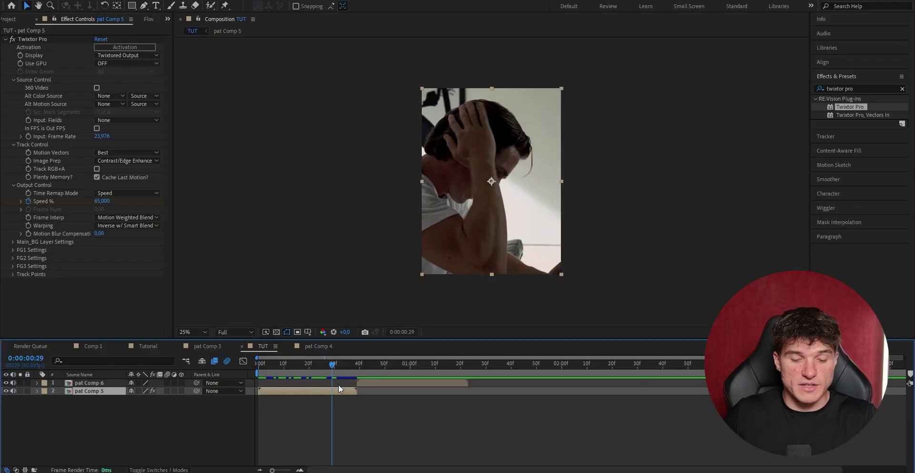
Add Speed keyframes at 29f and 39f, then select all four keyframes for easing
key(u)
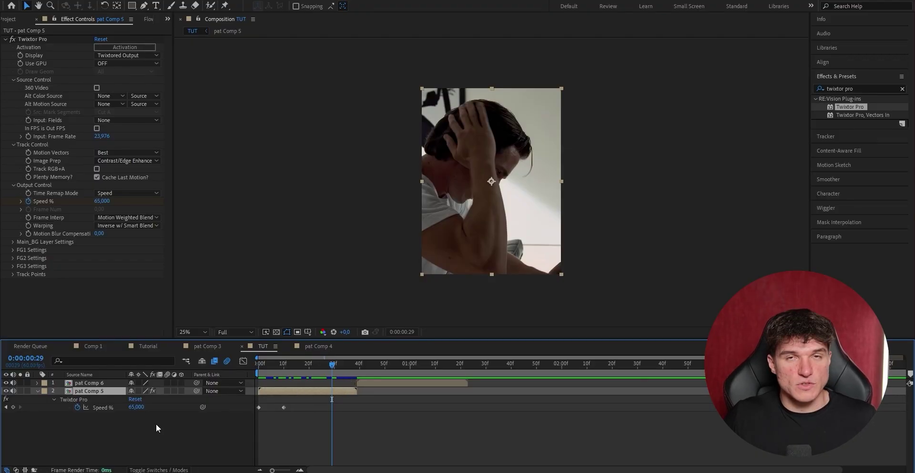
click(13, 408)
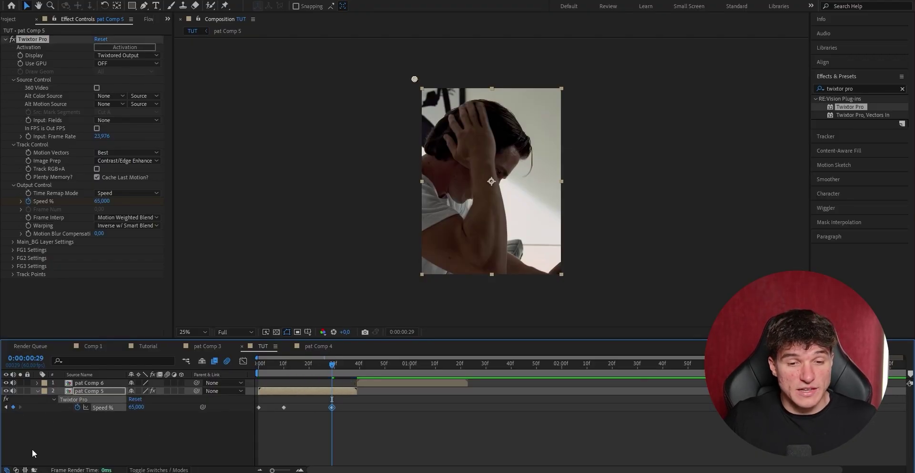
click(359, 366)
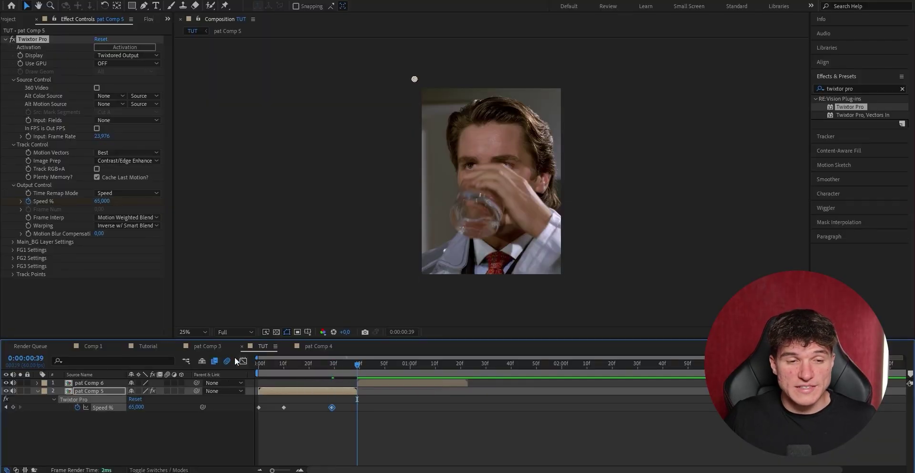
click(102, 201)
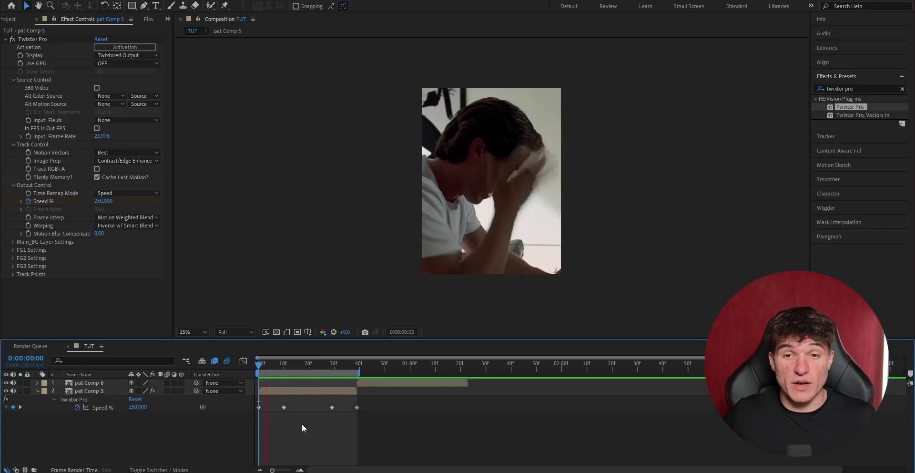
key(space)
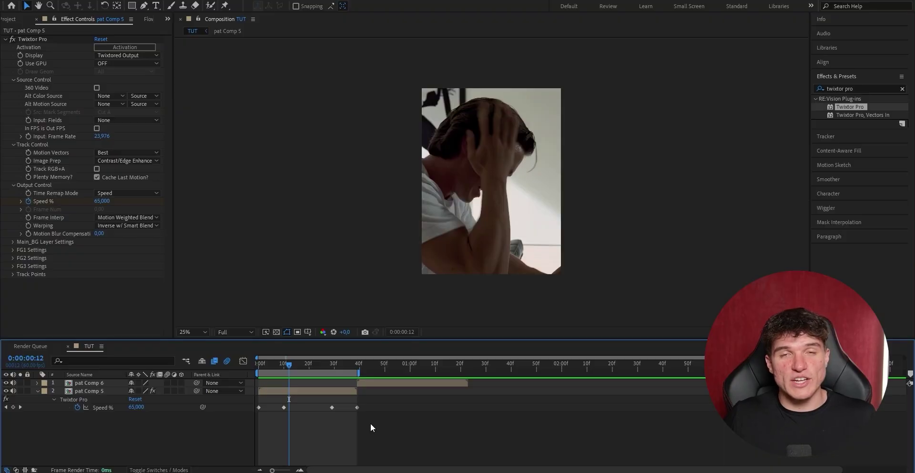
drag(382, 431, 257, 399)
right_click(284, 408)
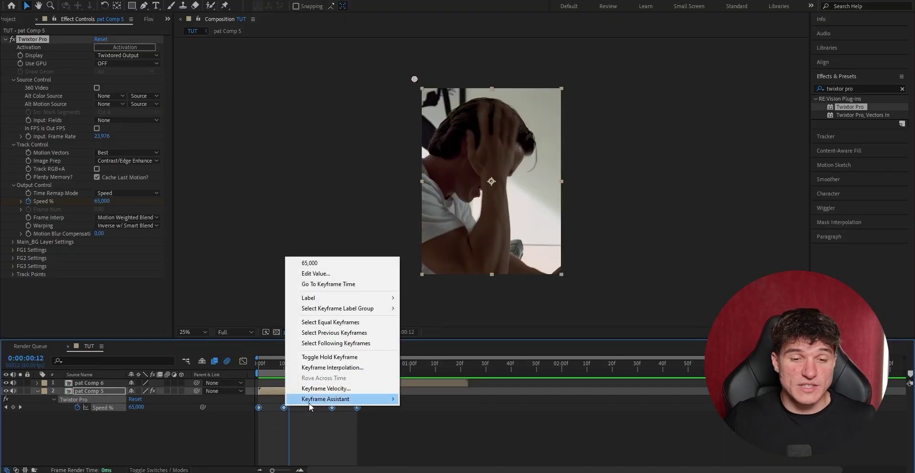
mouse_move(380, 400)
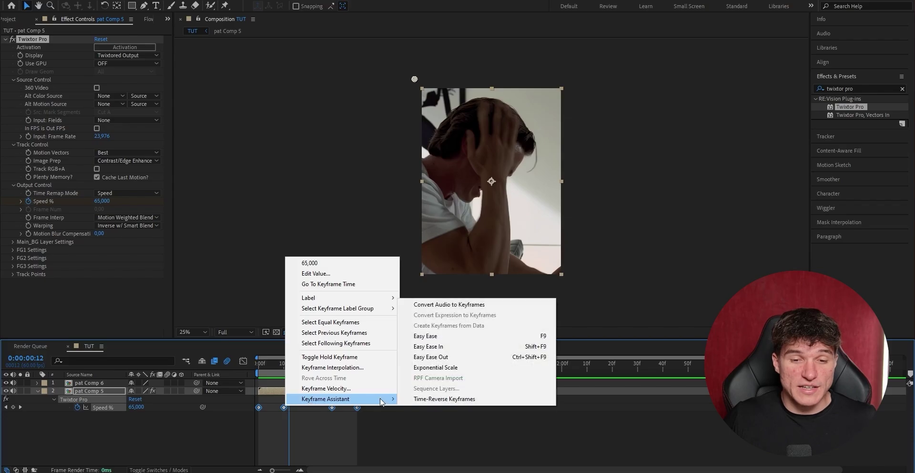
Easy-ease the four Speed keyframes and steepen the curve's opening drop from 250 toward 65
click(435, 337)
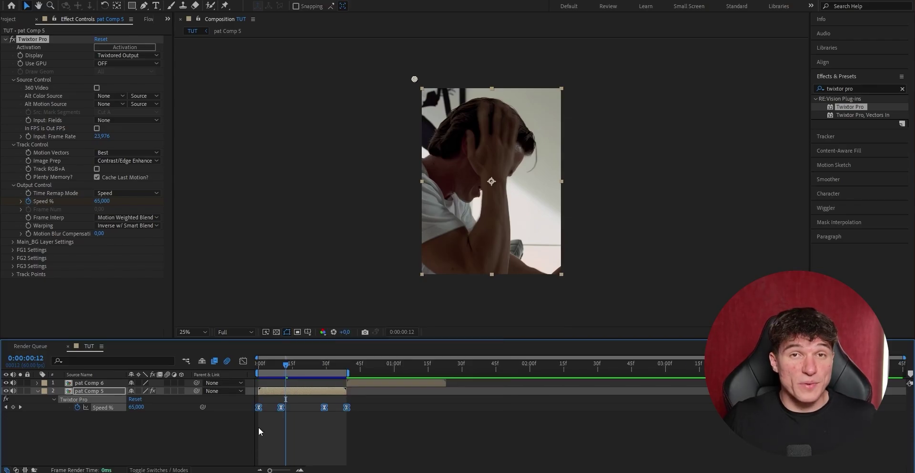
click(245, 362)
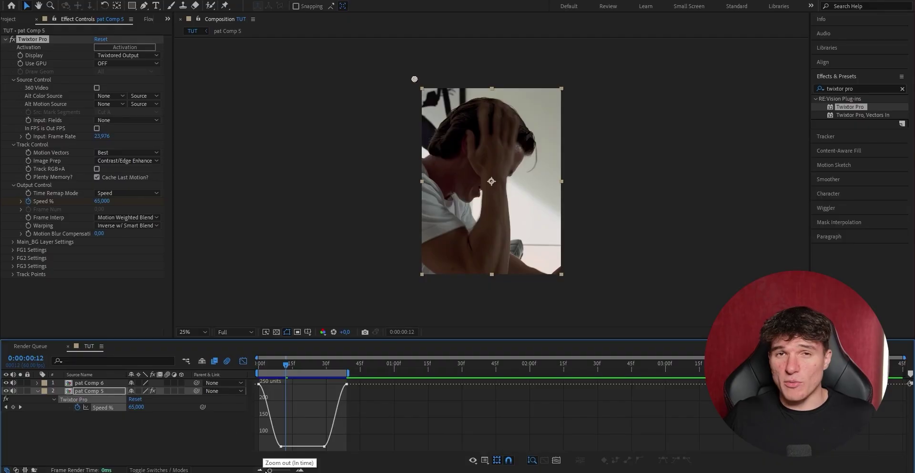
drag(277, 469, 289, 470)
mouse_move(313, 447)
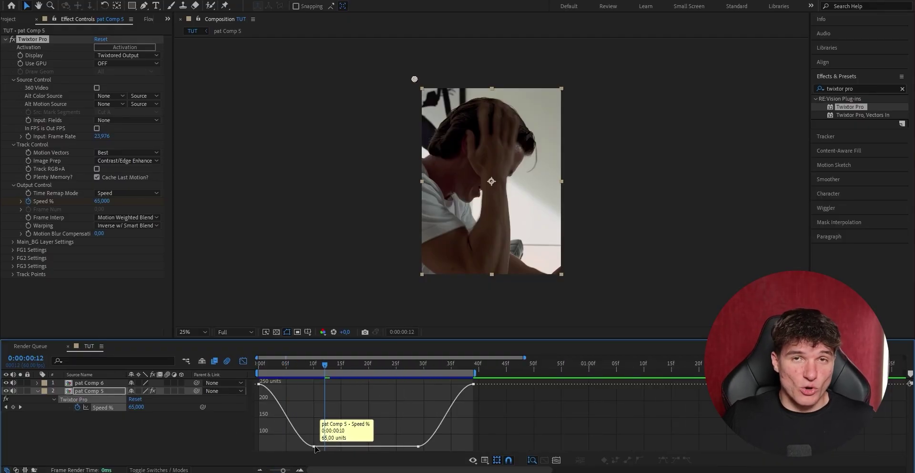
click(313, 446)
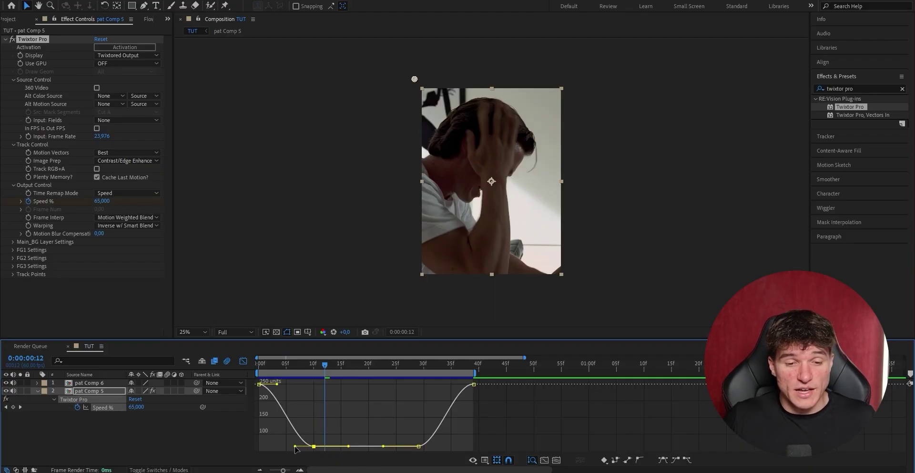
drag(295, 446, 273, 446)
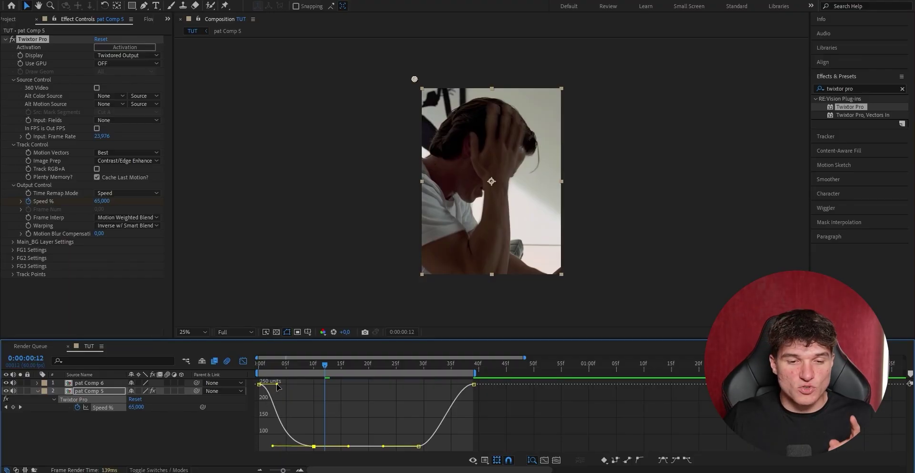
drag(277, 385, 261, 428)
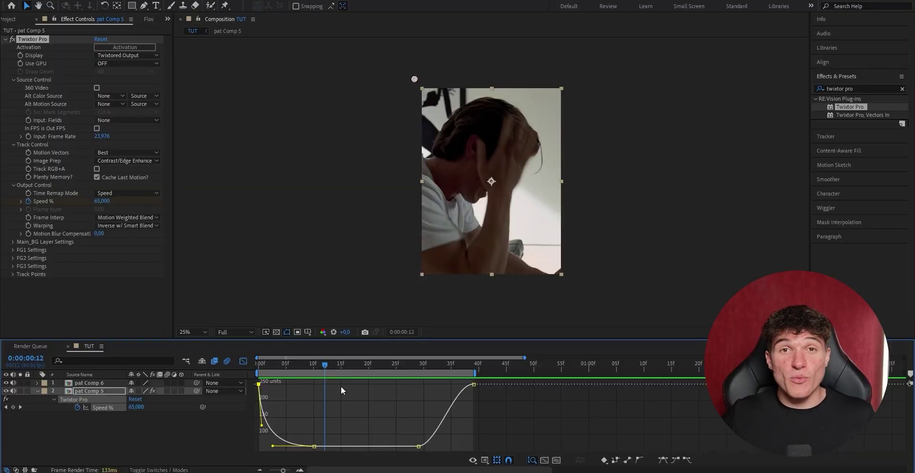
Steepen the final climb back to 250 and smooth the slow section between 10f and 30f
click(405, 428)
click(419, 447)
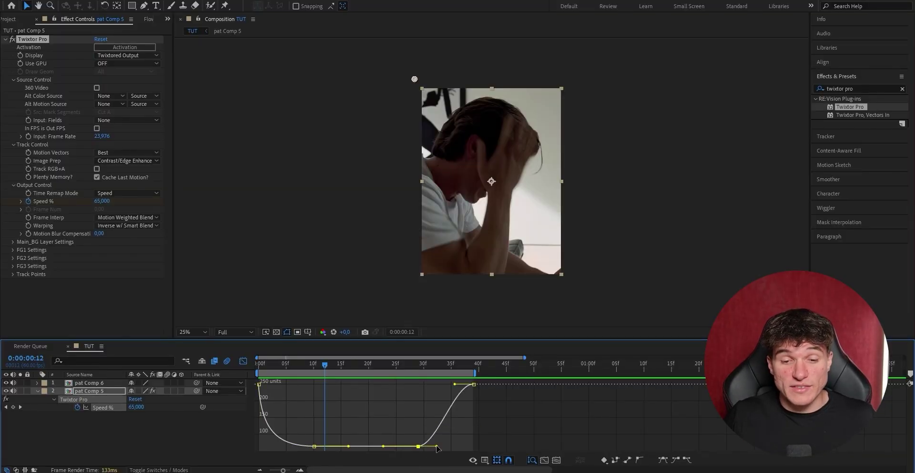
drag(437, 446, 455, 447)
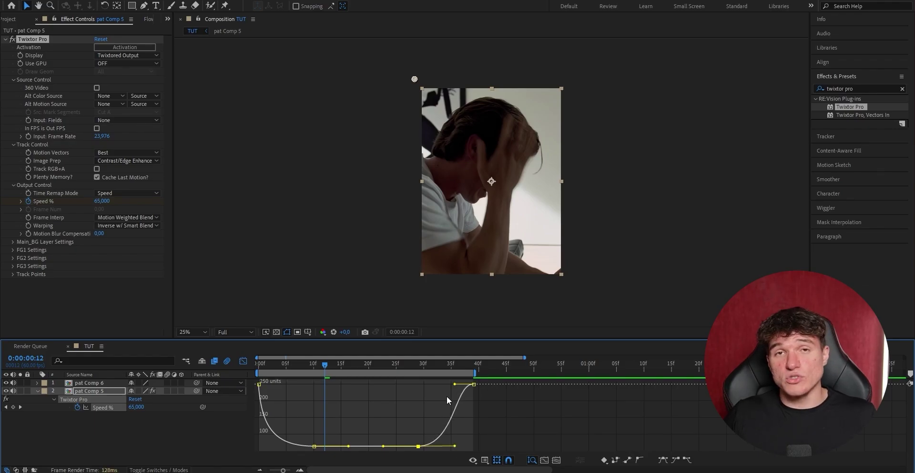
drag(455, 385, 500, 428)
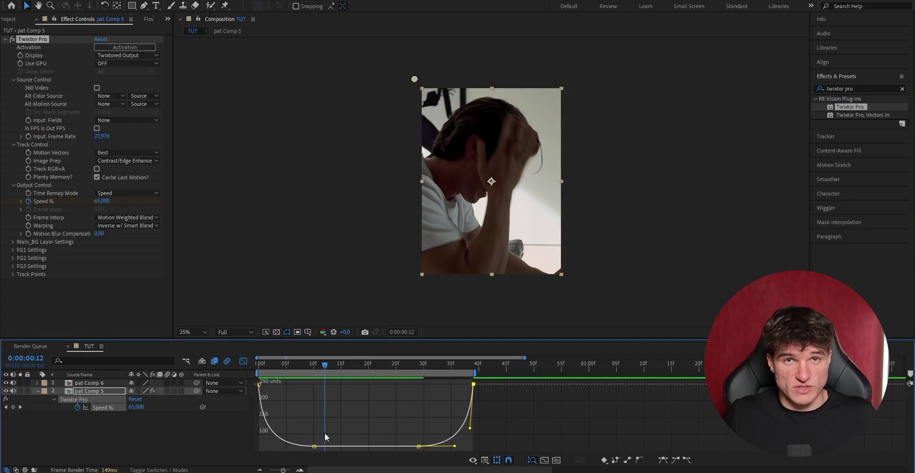
click(314, 447)
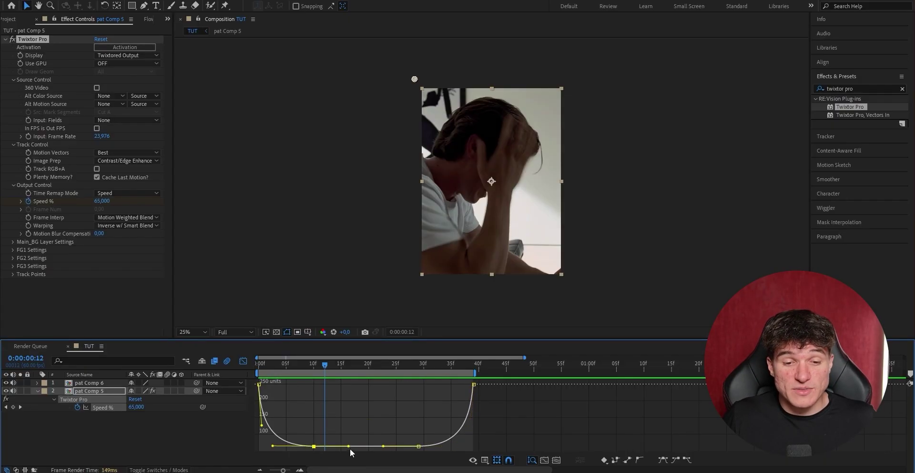
drag(348, 447, 346, 453)
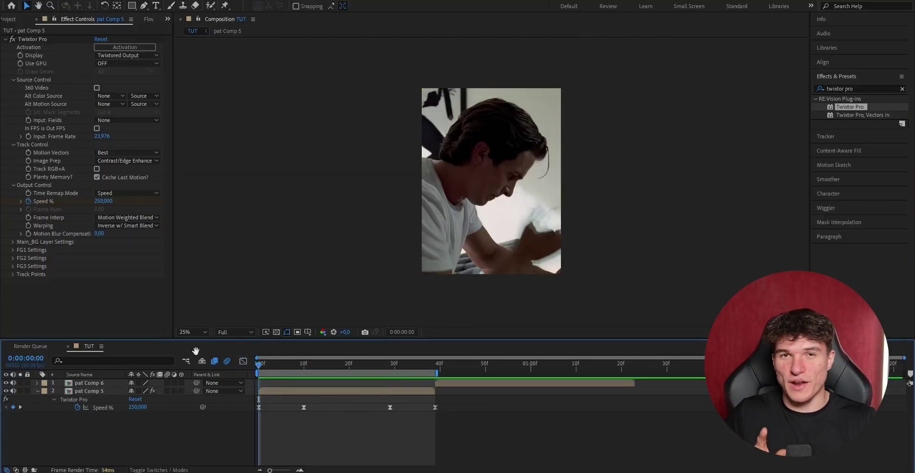
Preview the eased ramp, then select its four Speed keyframes and the Twixtor Pro effect for copying
key(space)
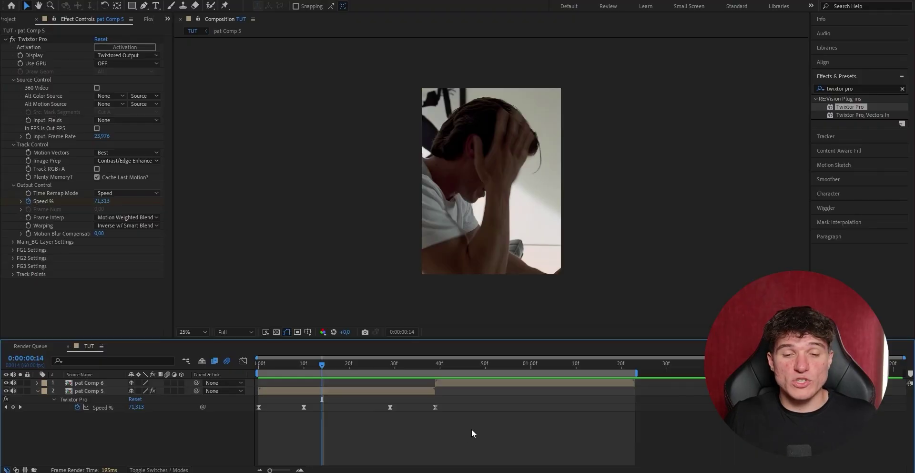
drag(480, 431, 250, 393)
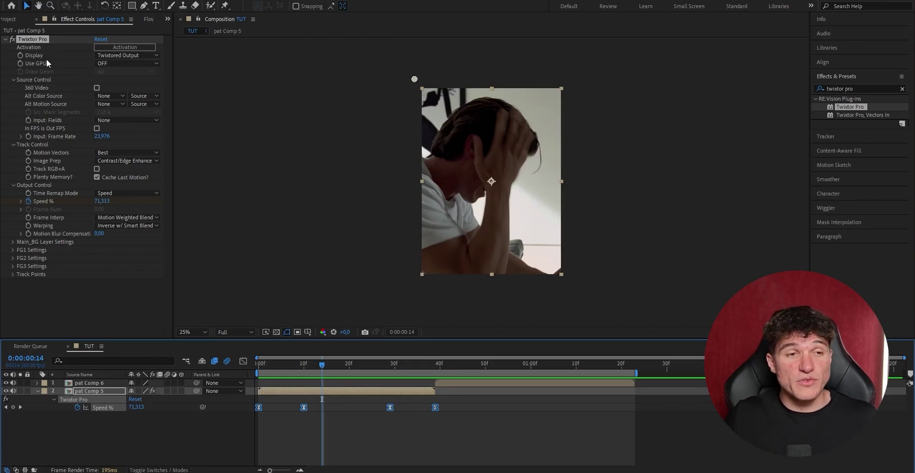
click(38, 39)
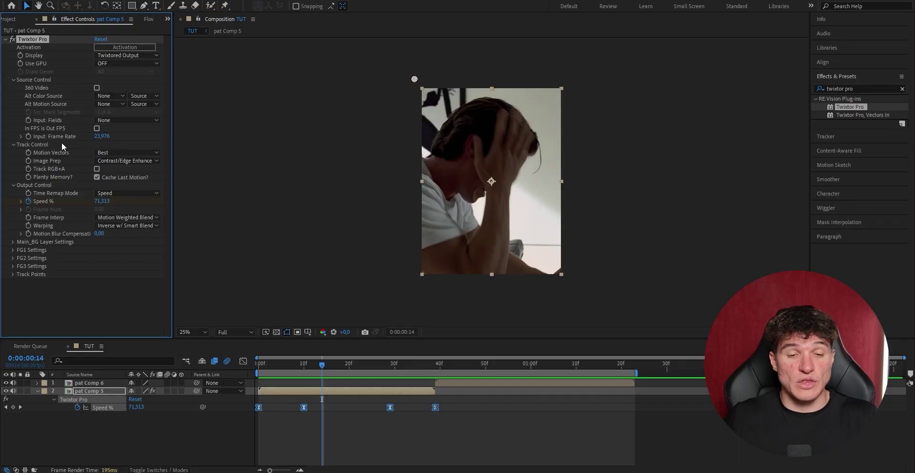
Paste the Twixtor Pro ramp onto pat Comp 6 at 39f and reveal its Speed keyframes
click(435, 365)
click(442, 380)
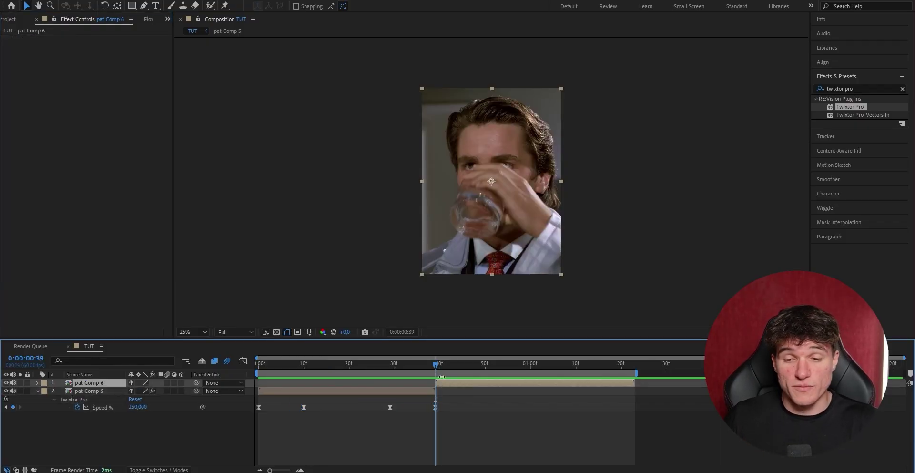
key(ctrl+v)
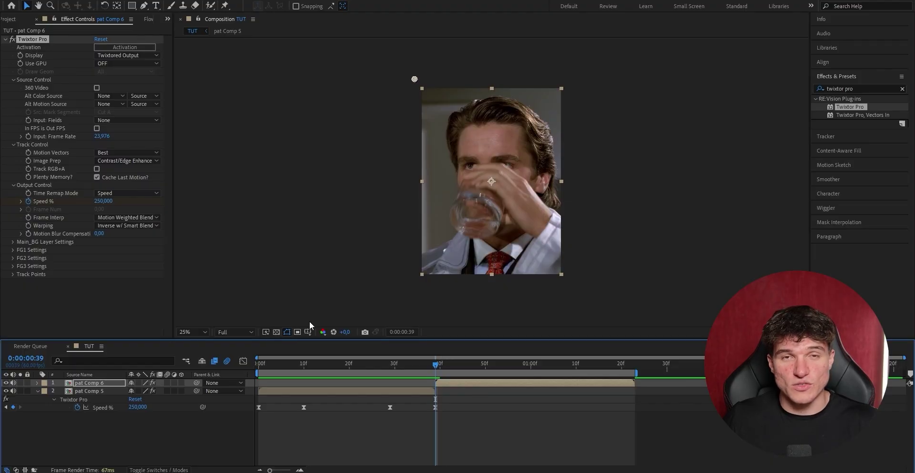
key(u)
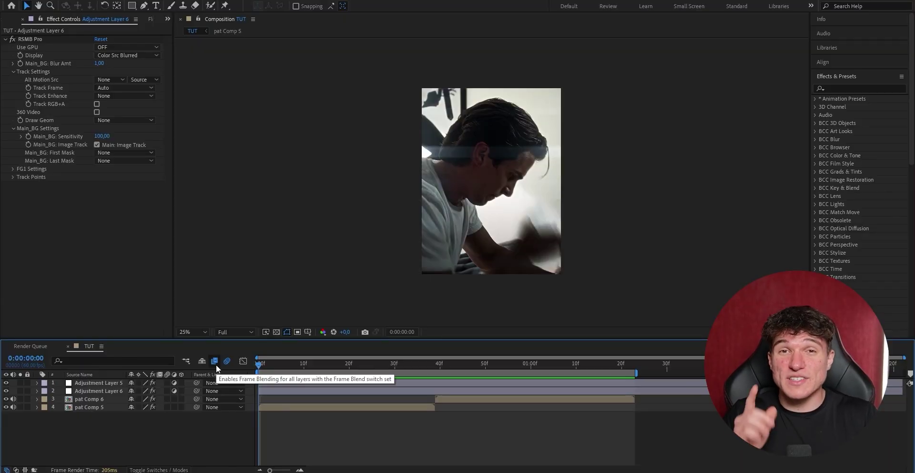
Play the TUT composition to review the RSMB-smoothed speed ramps
key(space)
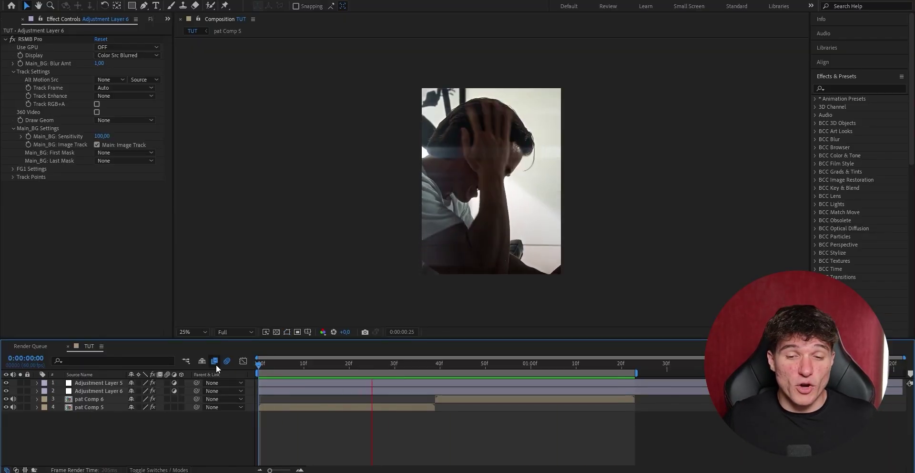